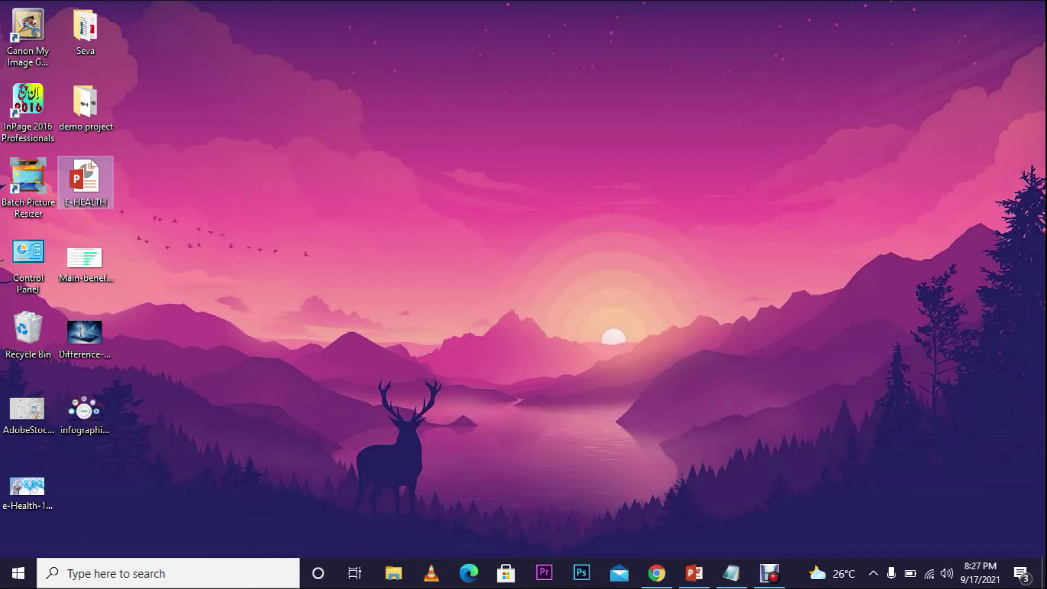
Step: Bring Chrome back and switch to the e health image results tab
click(657, 572)
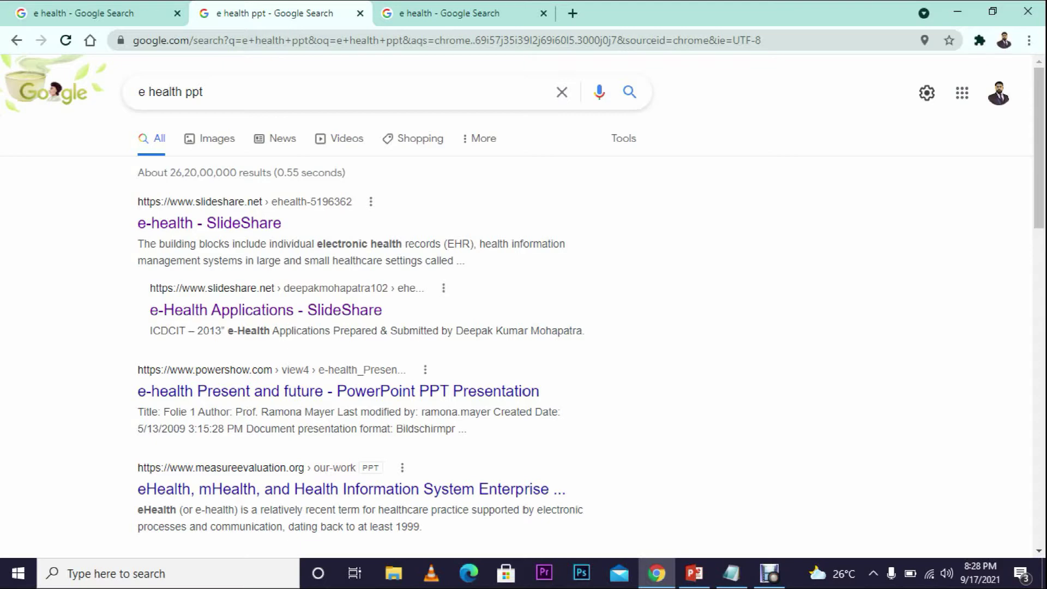
key(ctrl+Tab)
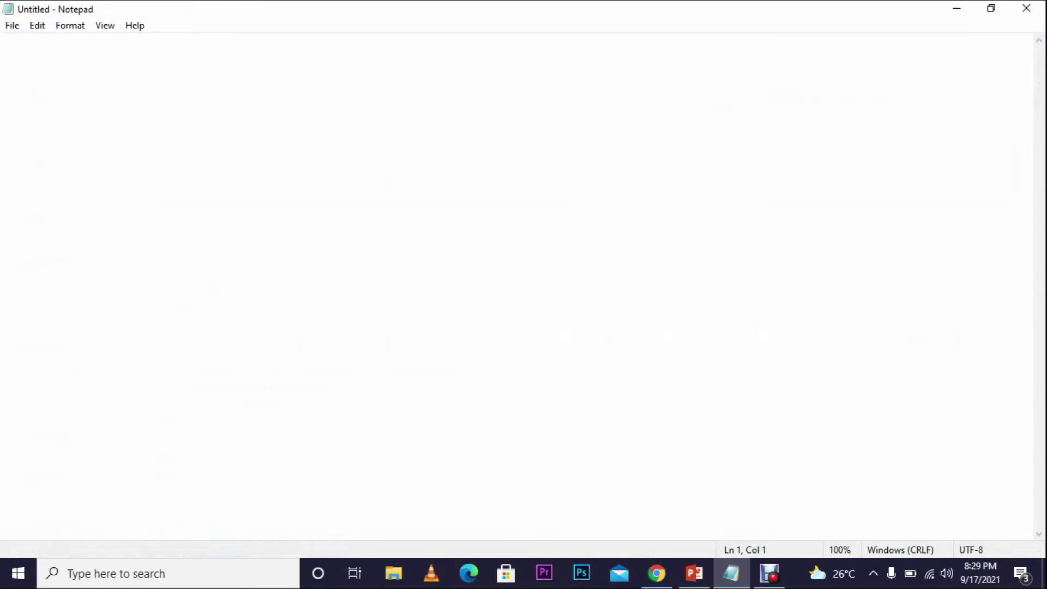
Step: Type '1. cover page' and '2. Introductio' as the first two Notepad outline lines
text(1. )
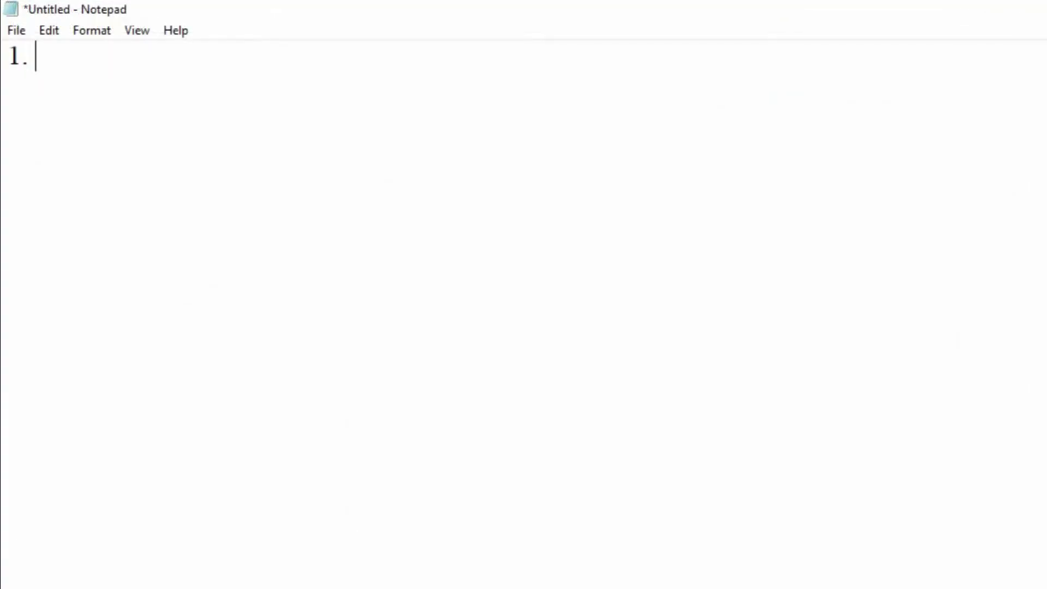
text(cover page)
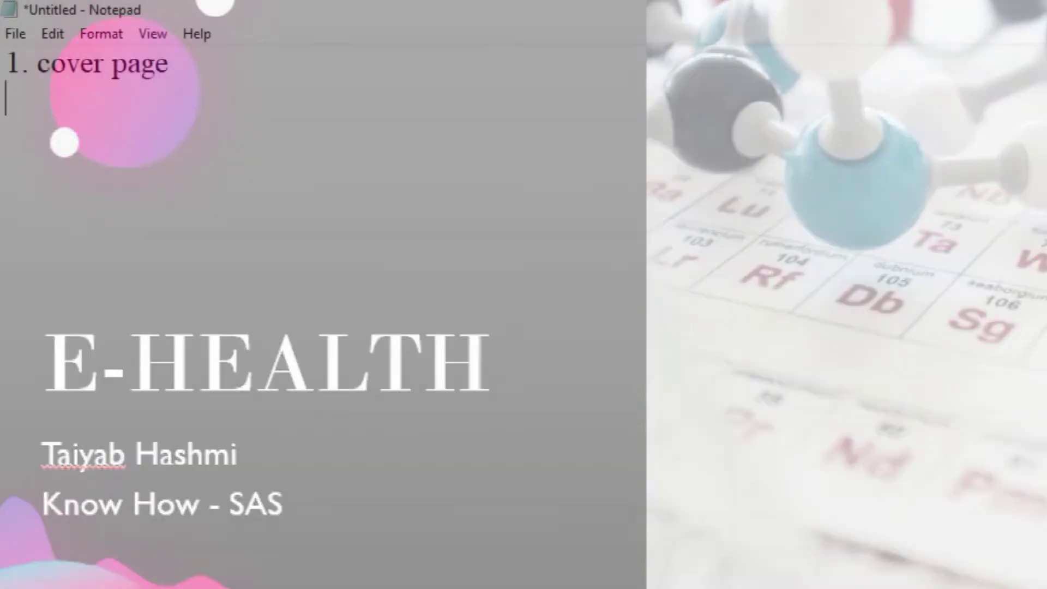
text(2. )
text(Introductio)
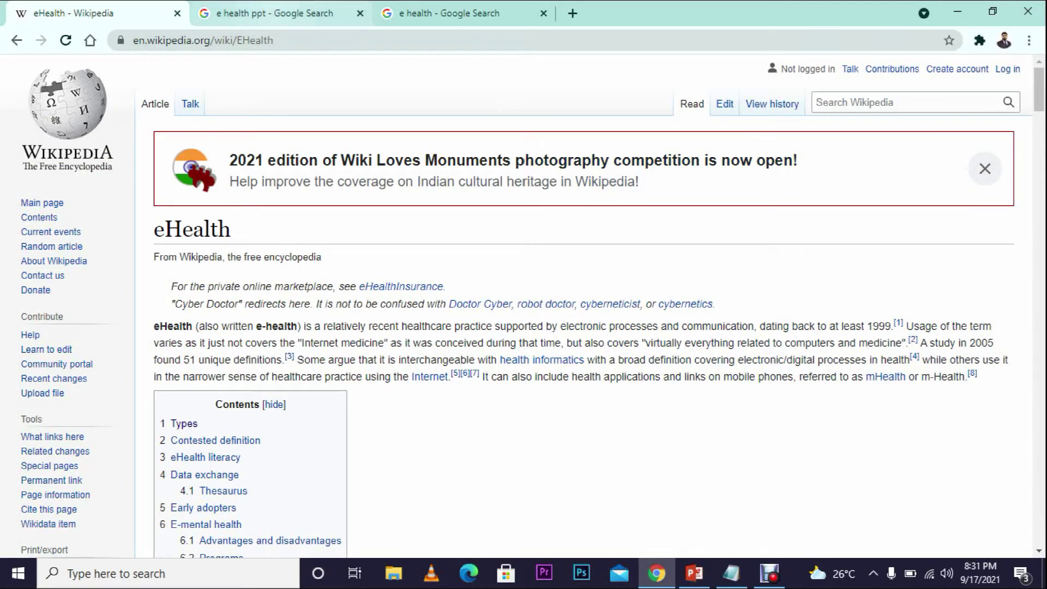
Step: Switch to the e health ppt results and advance the SlideShare deck to its Introduction slide
key(ctrl+Tab)
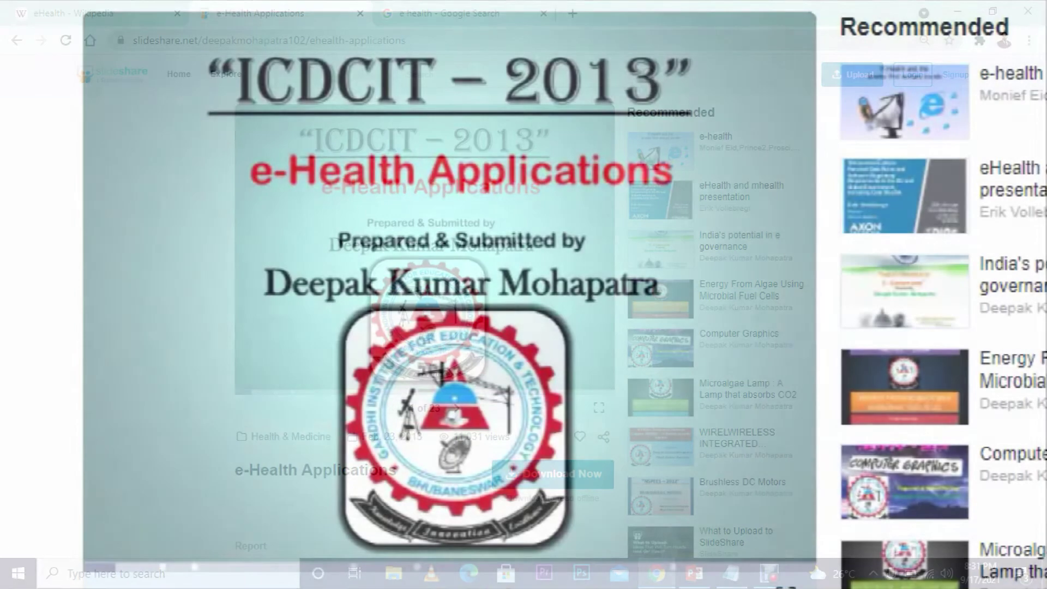
key(Right)
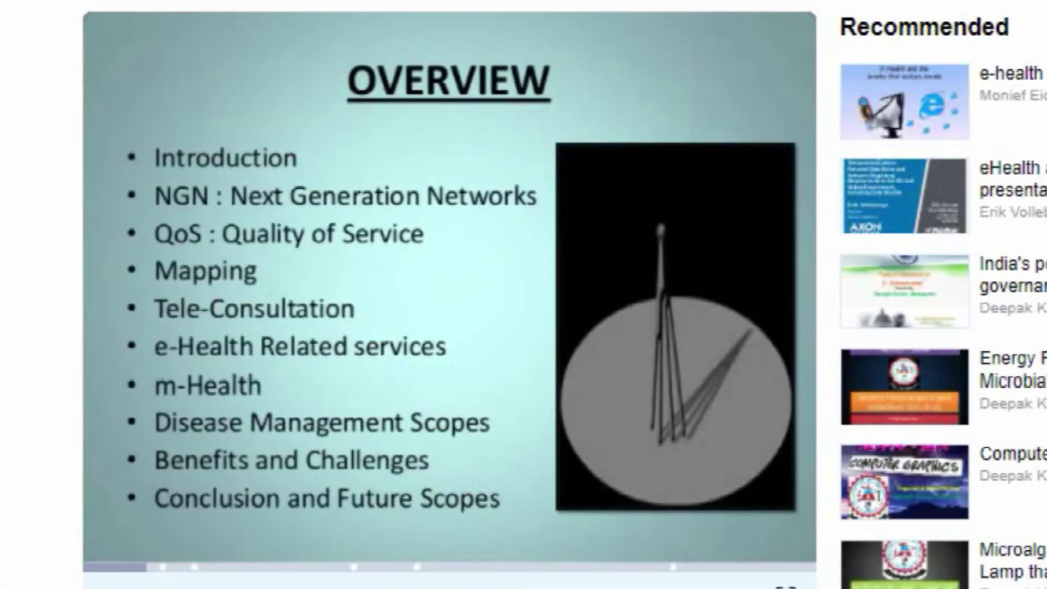
key(Right)
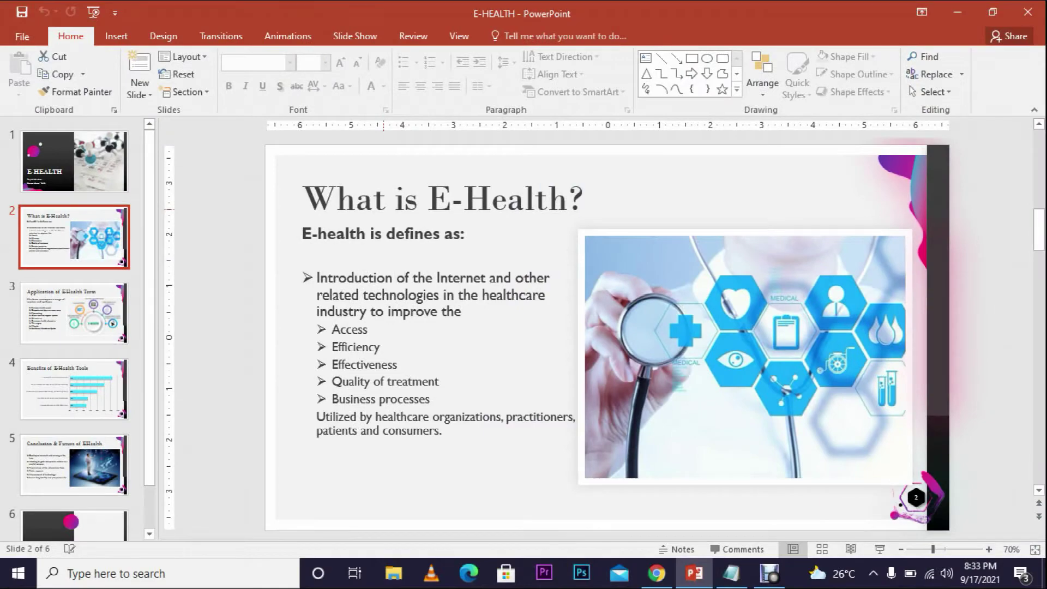
key(alt+Tab)
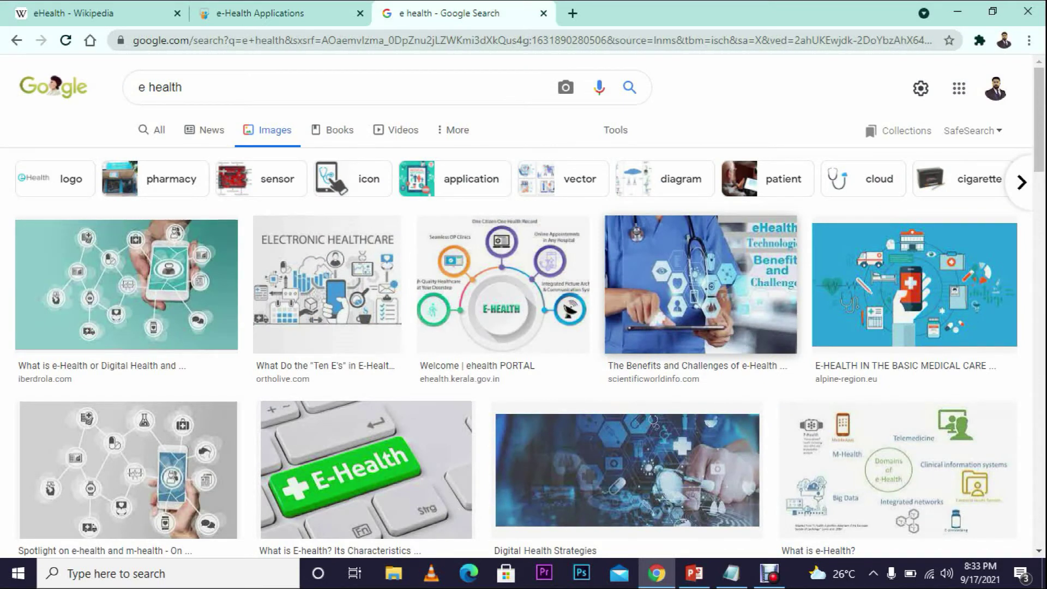
key(alt+Tab)
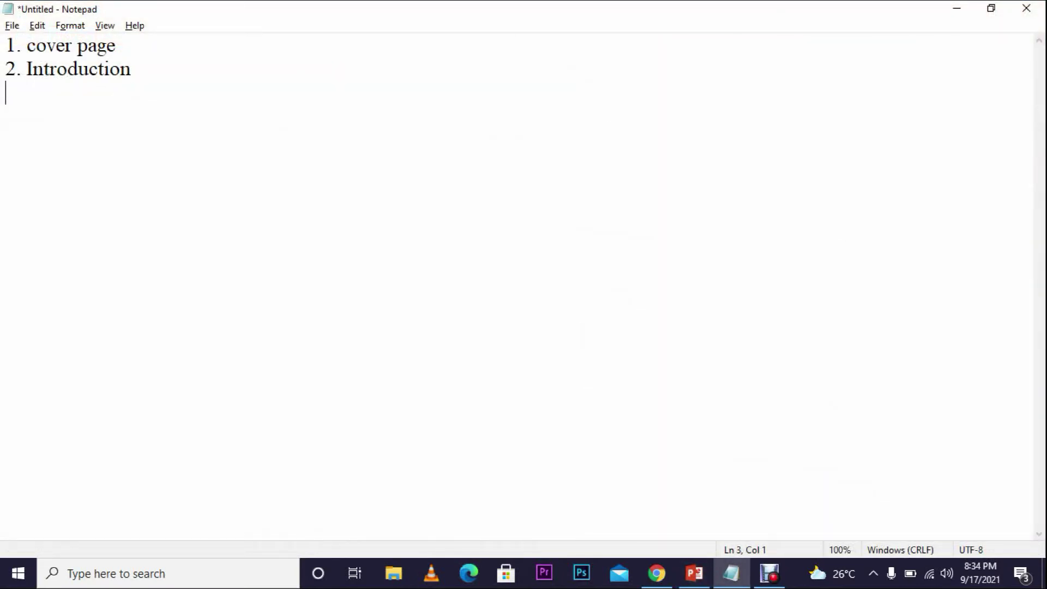
Step: Add '3. Application of E-health' as outline line 3 and start a new line
text(3. Applica)
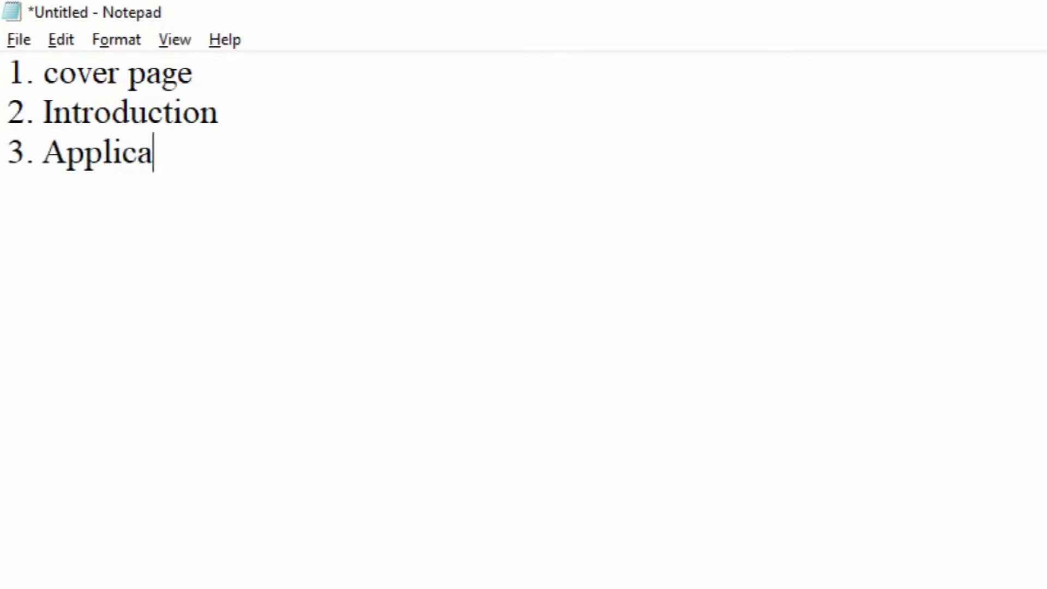
text(tion of E-health)
key(Return)
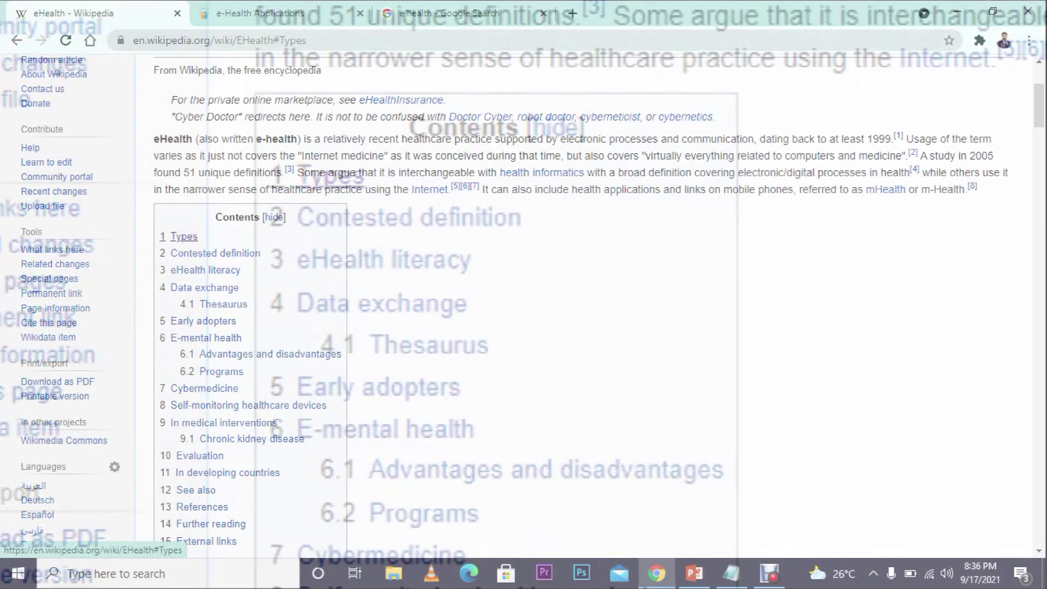
Step: Jump to the article's Types section and select, then deselect, its bulleted eHealth services list
click(329, 175)
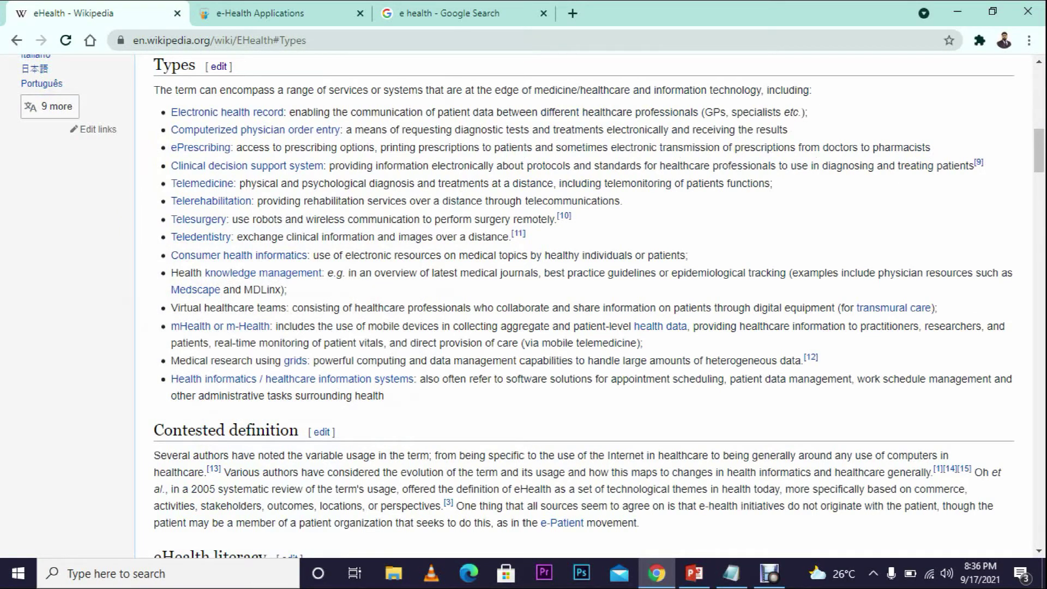
mouse_move(171, 112)
mouse_down()
mouse_move(428, 378)
mouse_move(269, 380)
mouse_up()
click(270, 380)
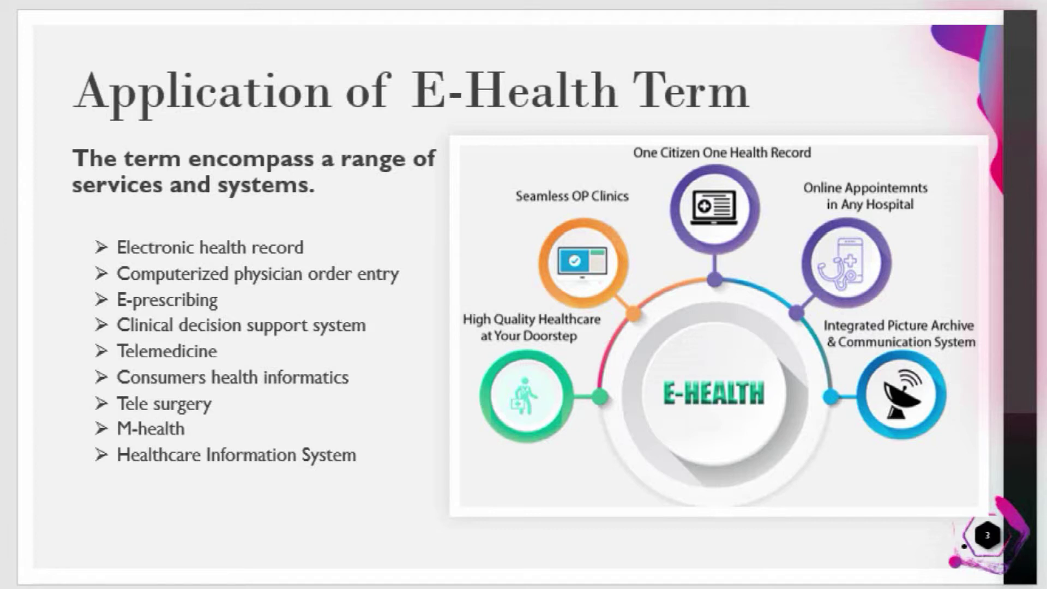
Step: Click into slide 3's services list, then type '4. Benefits' in the Notepad outline
click(243, 273)
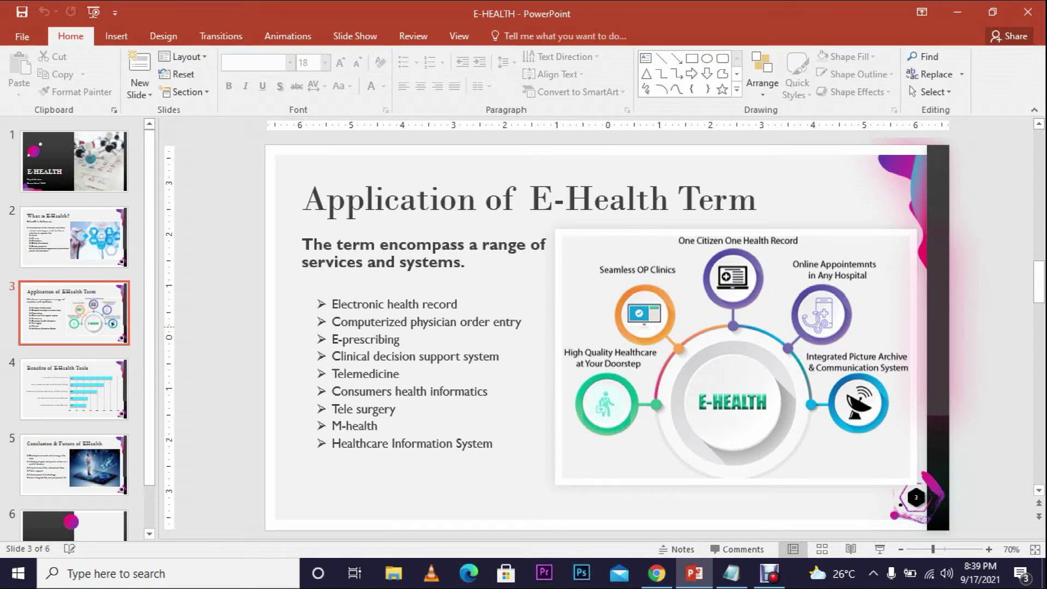
text(4. Benefit)
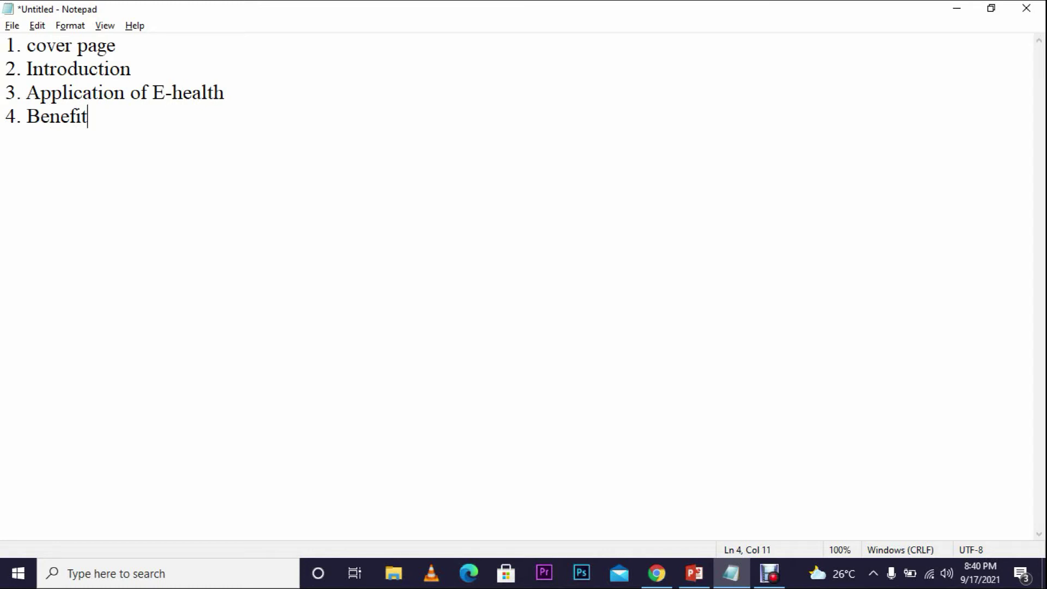
text(s)
Step: End outline item 4, then search 'benefits of e health' in a new Chrome tab
key(Return)
key(alt+Tab)
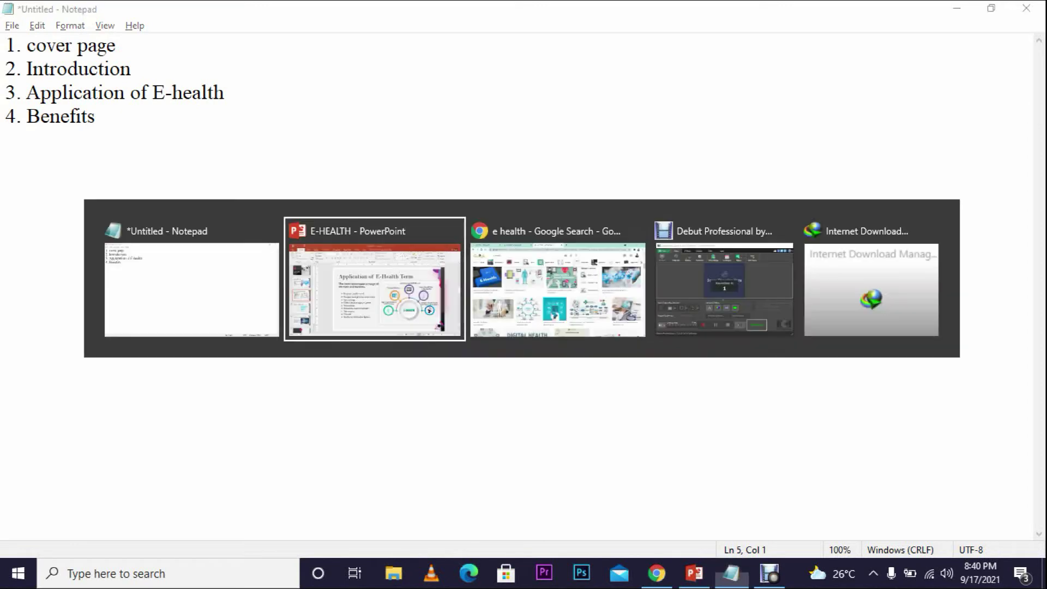
key(alt+Tab)
key(ctrl+t)
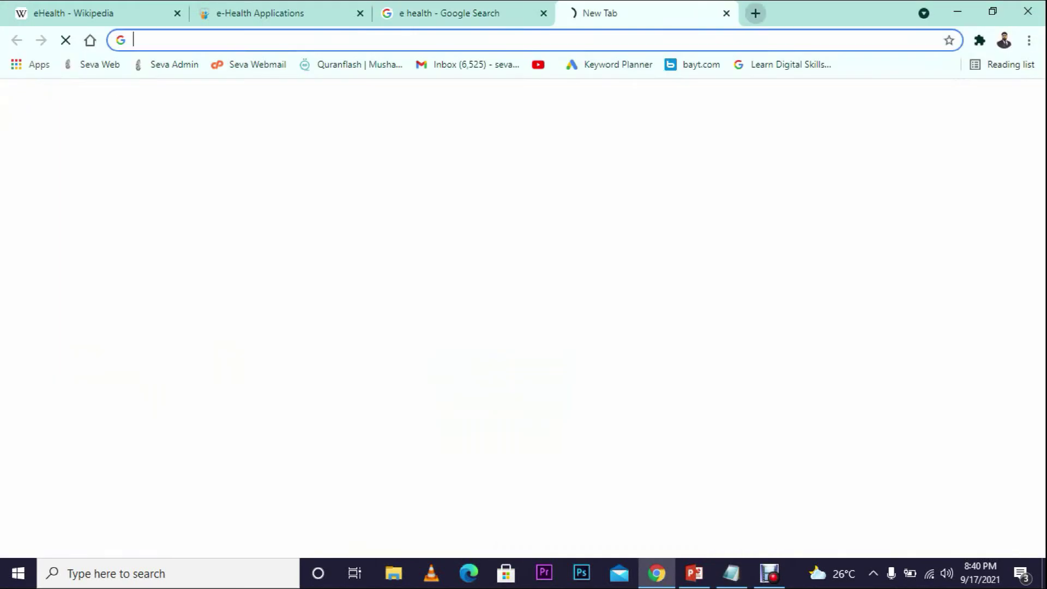
text(bene)
key(Return)
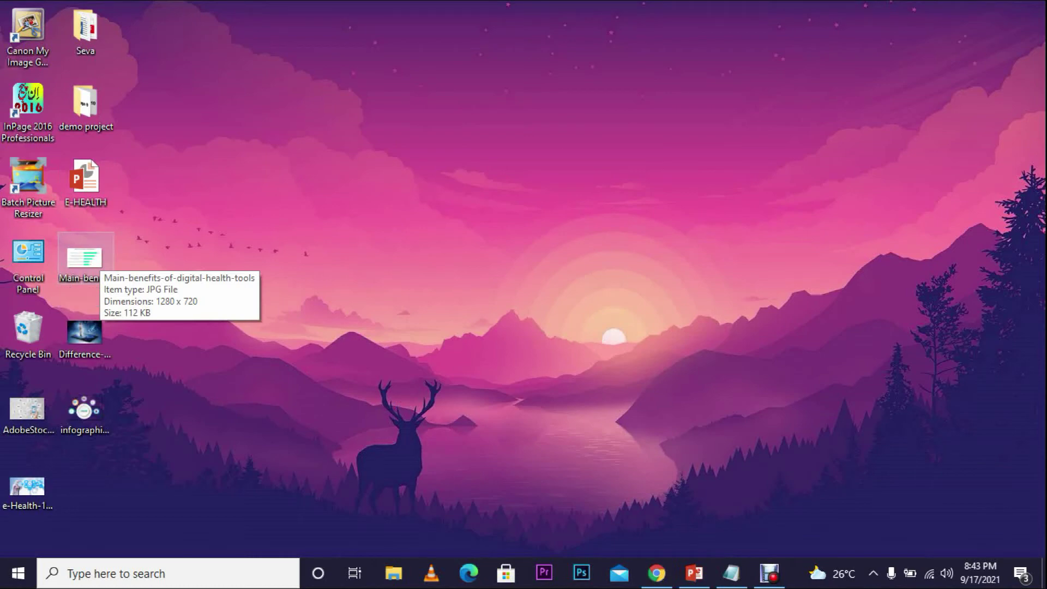
Step: Open the Main-benefits-of-digital-health-tools image in Photos, then bring up the E-HEALTH deck
double_click(85, 259)
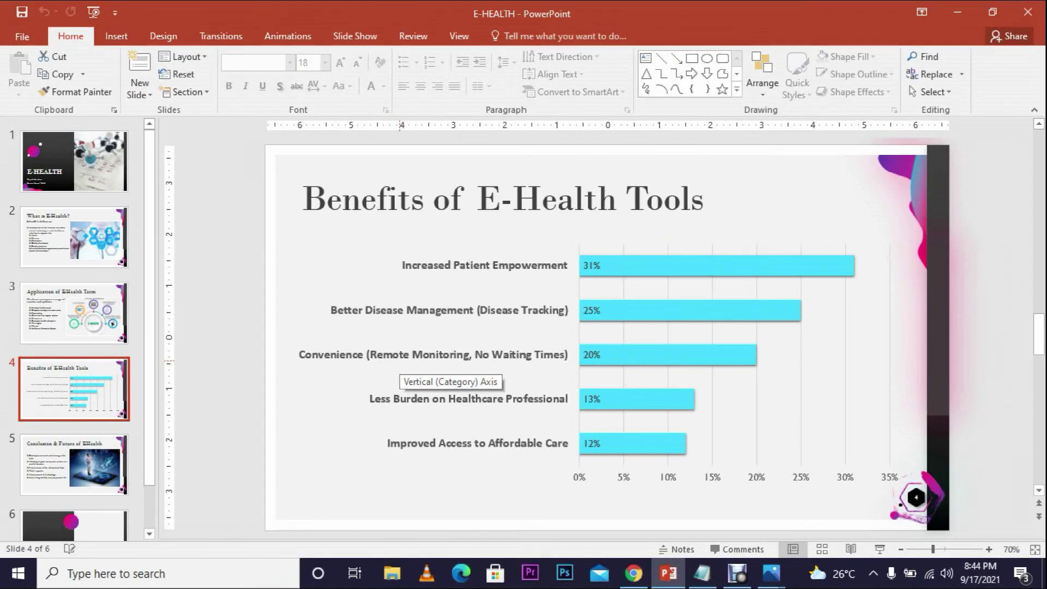
key(alt+Tab)
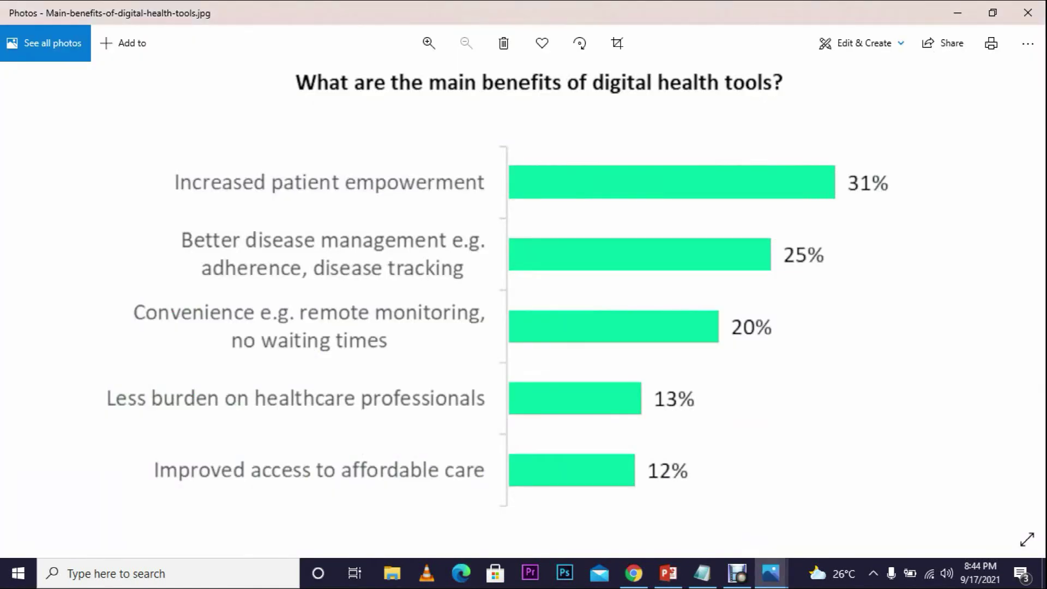
key(alt+Tab)
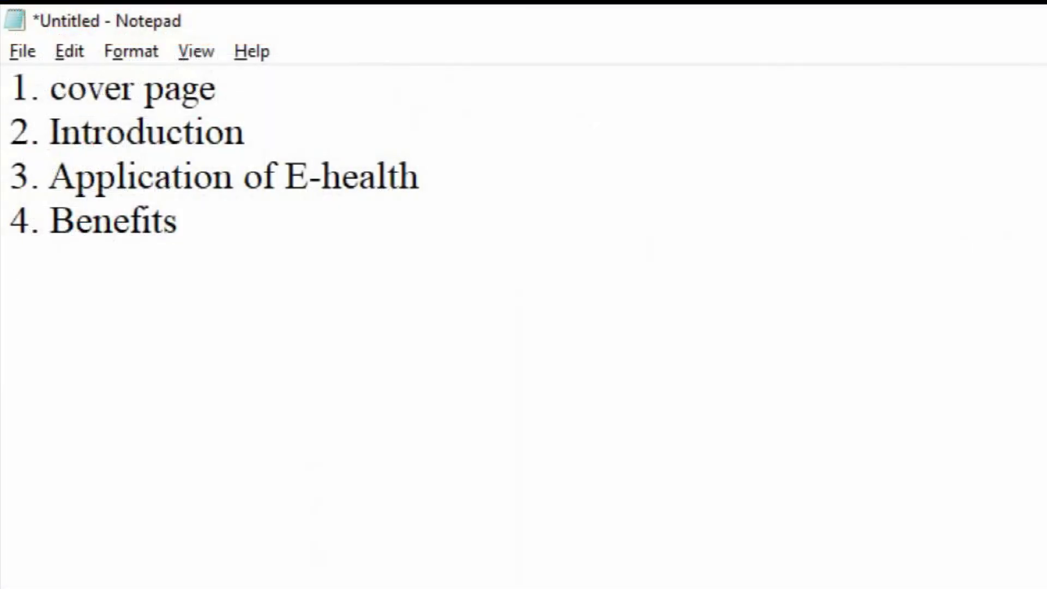
Step: Type '5. Future' as the fifth outline item, then return to the E-HEALTH presentation
text(5. )
text(Future)
key(alt+Tab)
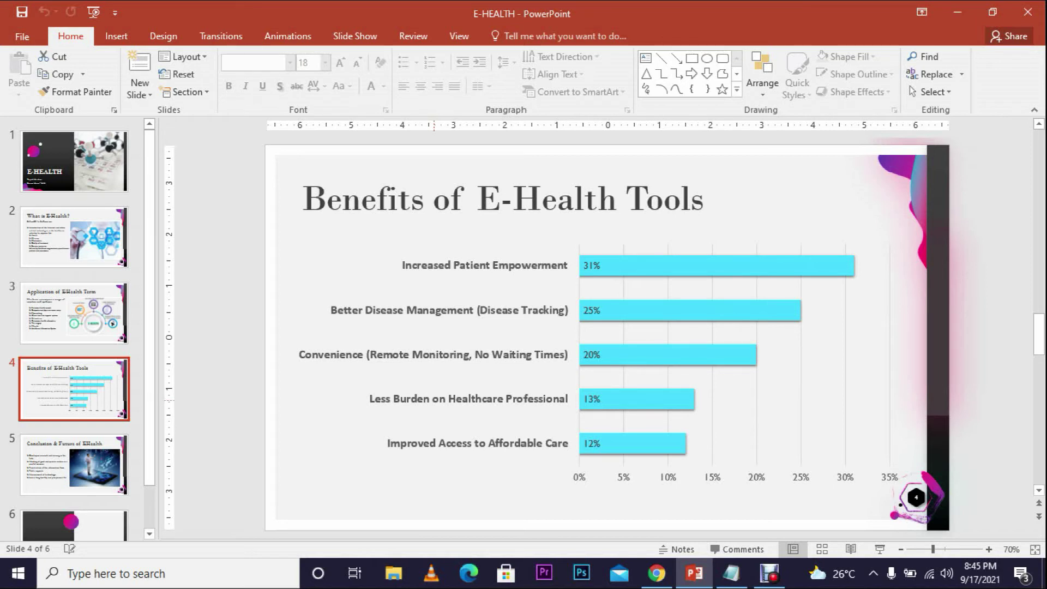
Step: Show slide 5, Conclusion & Future of E-Health, then return to Chrome's image results
click(74, 465)
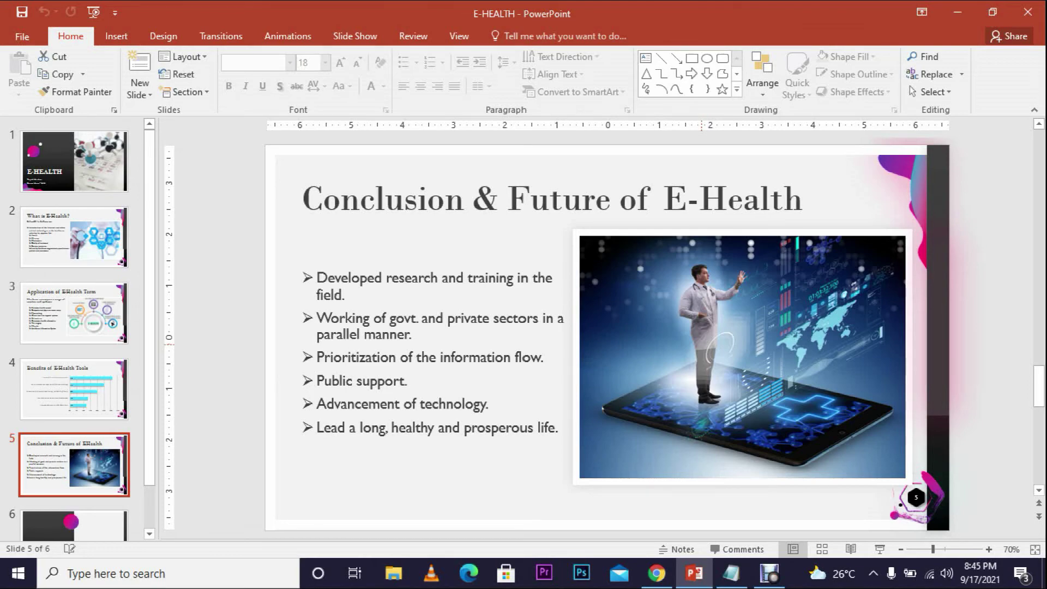
key(alt+Tab)
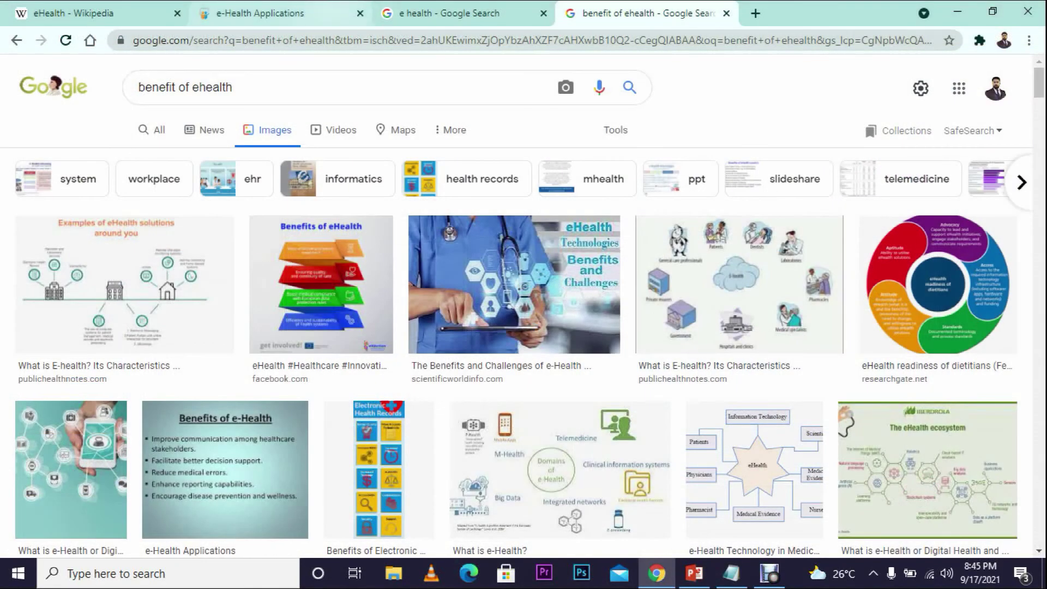
Step: Advance the e-Health Applications slideshow to slide 6 of 23, then select a slide in the E-HEALTH presentation
key(ctrl+2)
click(456, 408)
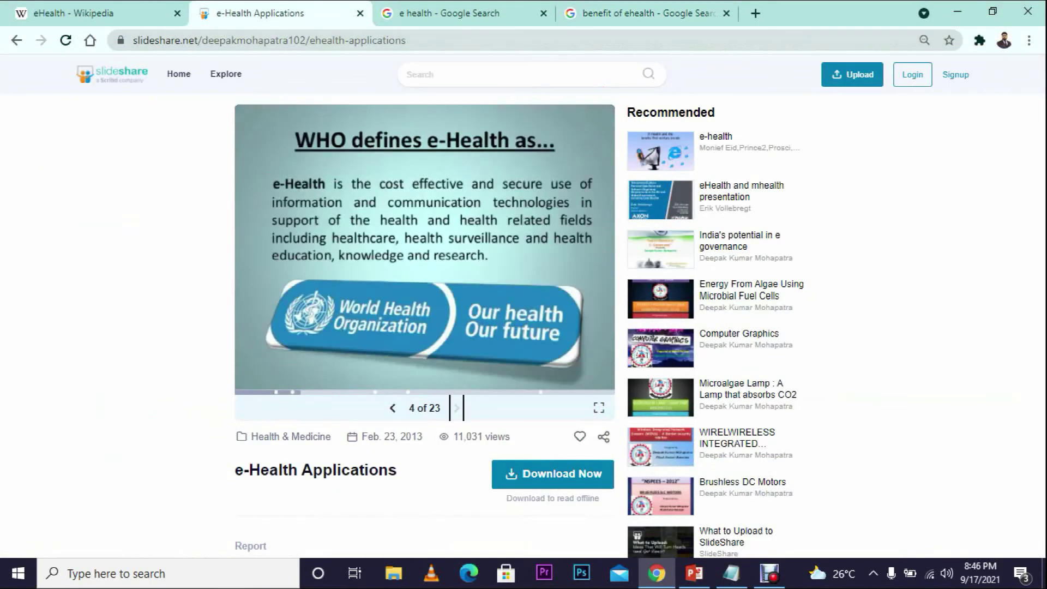
click(456, 408)
click(456, 407)
key(alt+Tab)
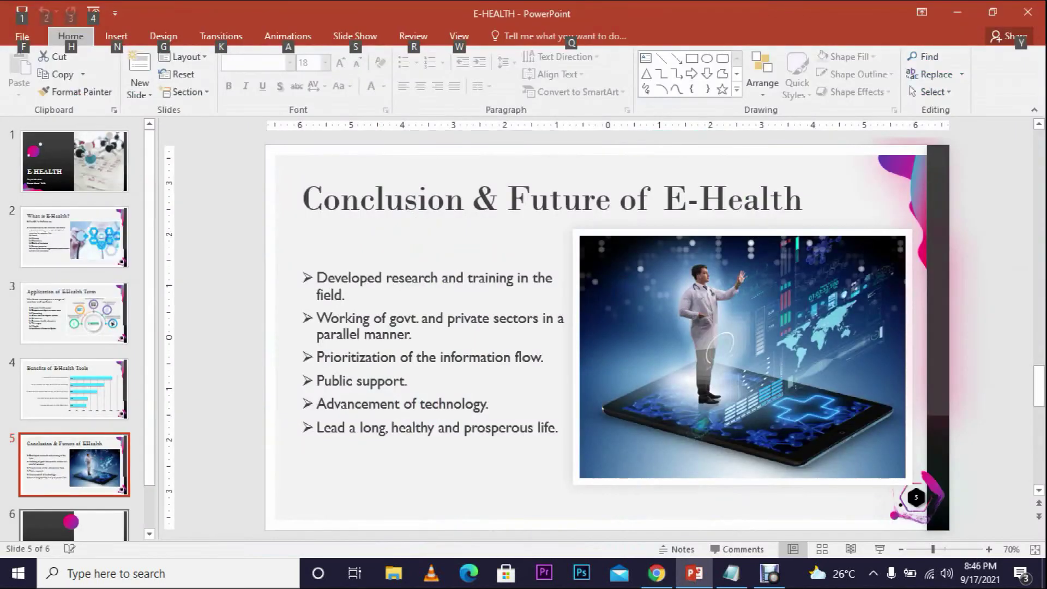
click(33, 523)
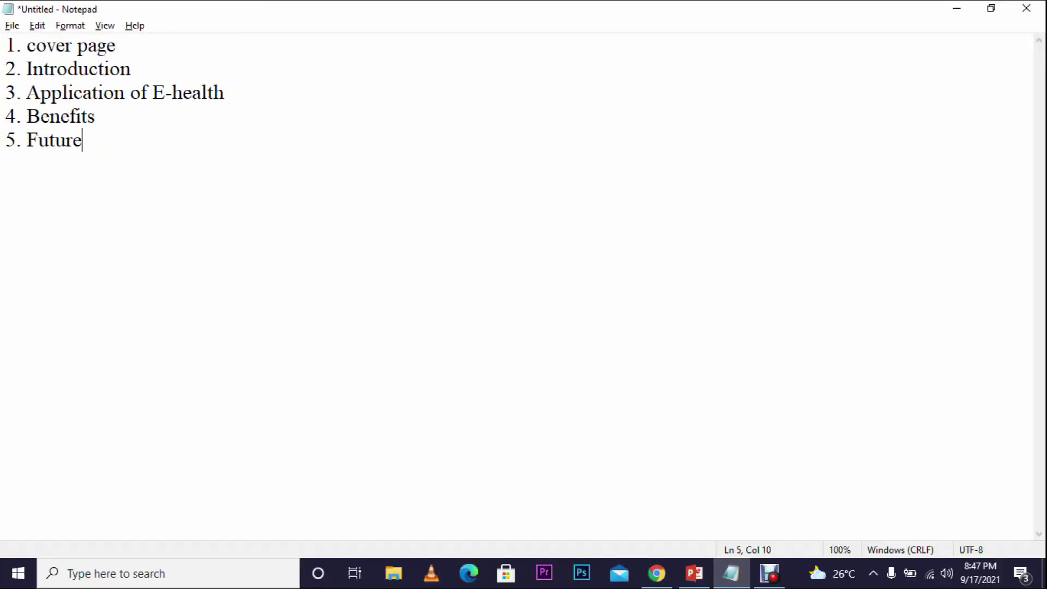
key(alt+Tab)
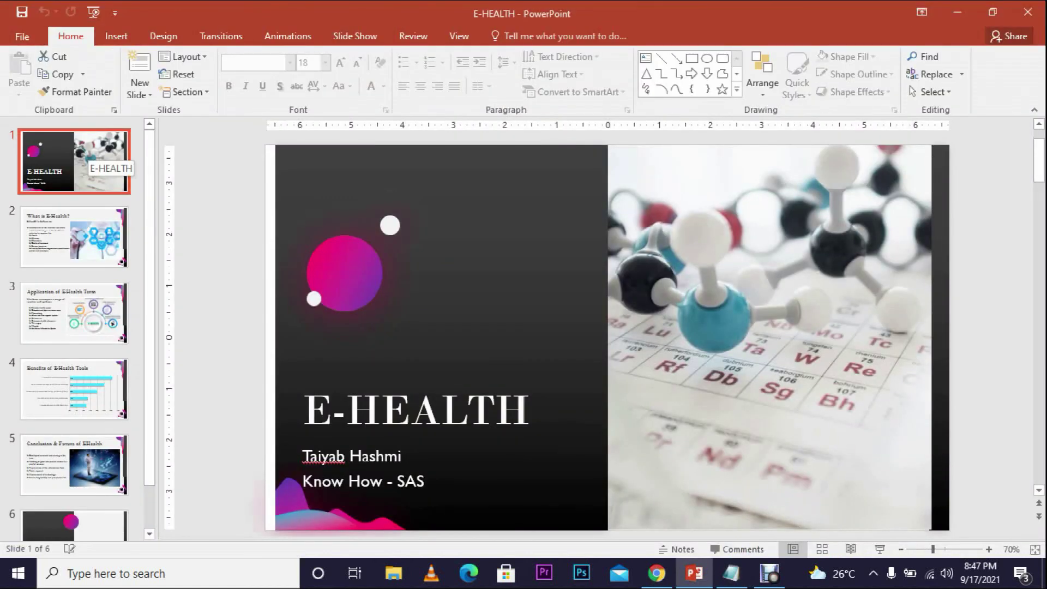
click(74, 313)
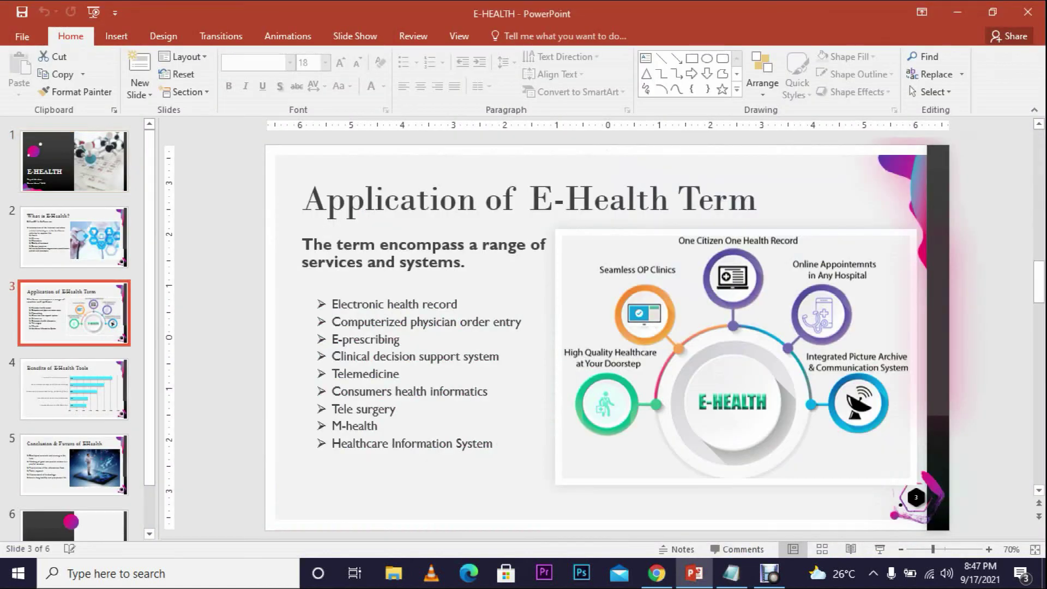